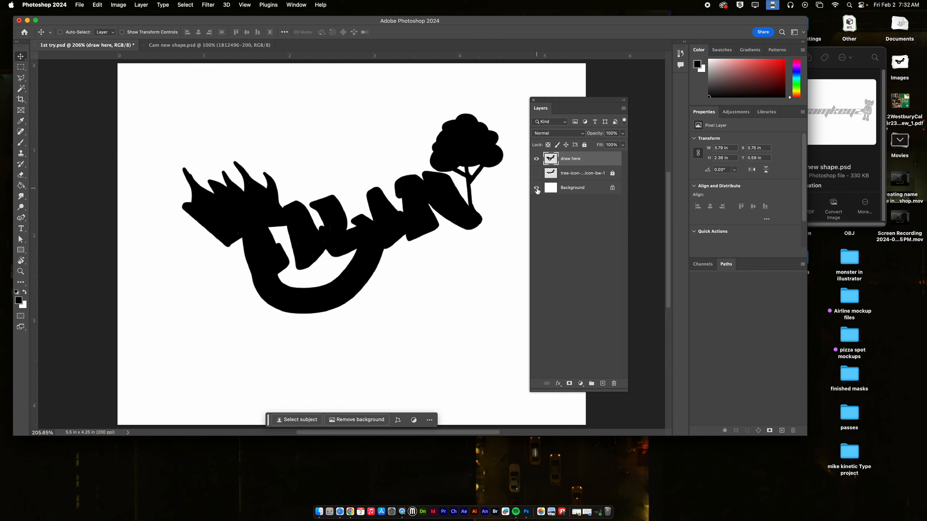
# Hide the Background layer and brush black over the transparent specks in the flames and first letters of the "draw here" layer.
pyautogui.click(536, 189)
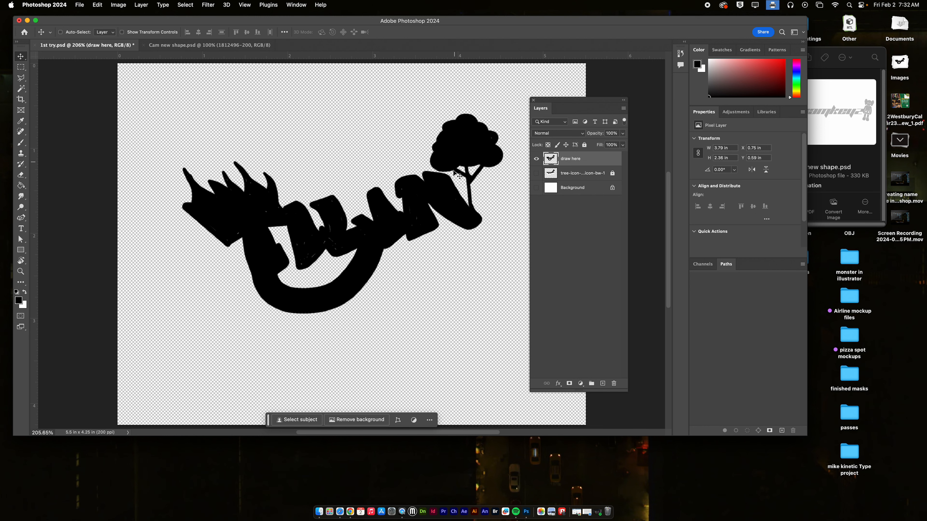
pyautogui.moveTo(253, 212); pyautogui.dragTo(305, 219)
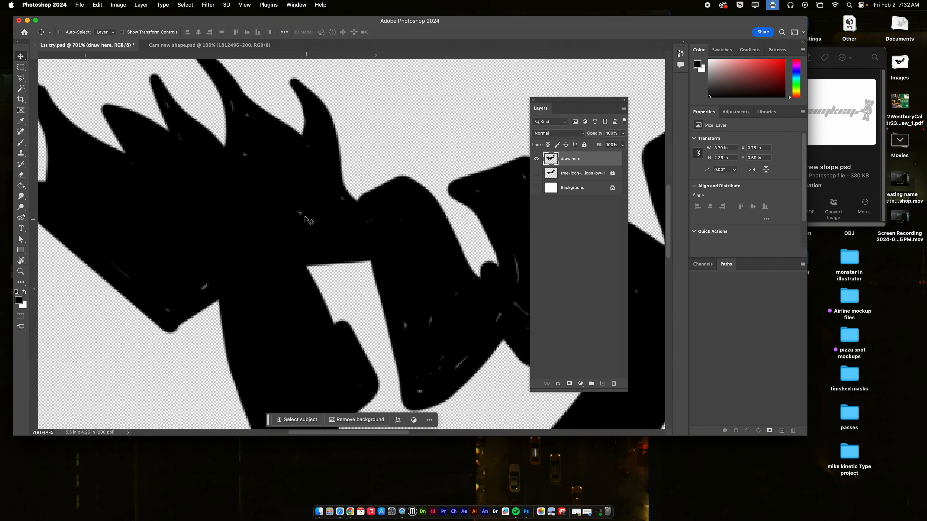
pyautogui.moveTo(21, 142); pyautogui.dragTo(69, 147)
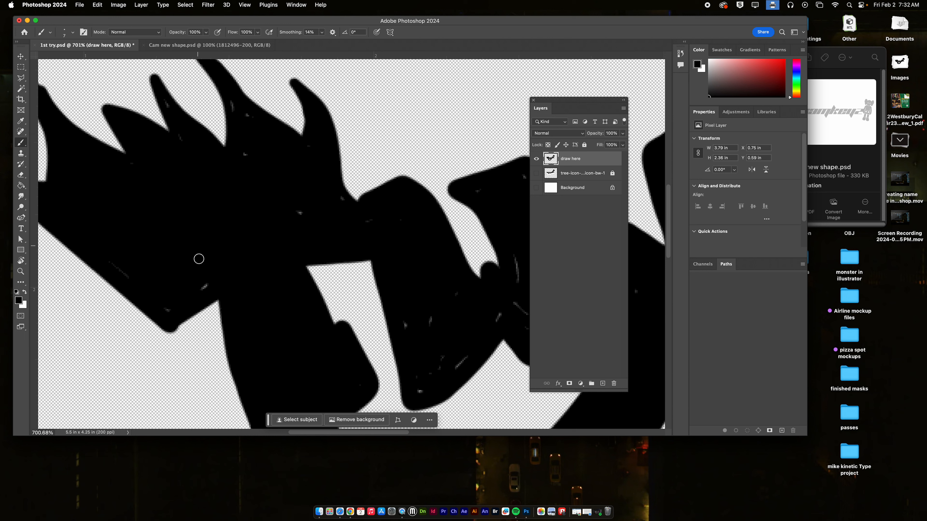
pyautogui.moveTo(163, 308); pyautogui.dragTo(138, 259)
pyautogui.moveTo(245, 114)
pyautogui.mouseDown()
pyautogui.moveTo(232, 102)
pyautogui.moveTo(238, 120)
pyautogui.mouseUp()
pyautogui.moveTo(186, 148); pyautogui.dragTo(166, 104)
pyautogui.moveTo(332, 200)
pyautogui.mouseDown()
pyautogui.moveTo(398, 291)
pyautogui.moveTo(315, 256)
pyautogui.moveTo(337, 236)
pyautogui.moveTo(267, 295)
pyautogui.moveTo(260, 280)
pyautogui.moveTo(264, 300)
pyautogui.mouseUp()
# Fill the transparent specks in the middle and last letters and around the tree trunk with black brush strokes.
pyautogui.hscroll(5, 365, 281)
pyautogui.scroll(-3, 365, 281)
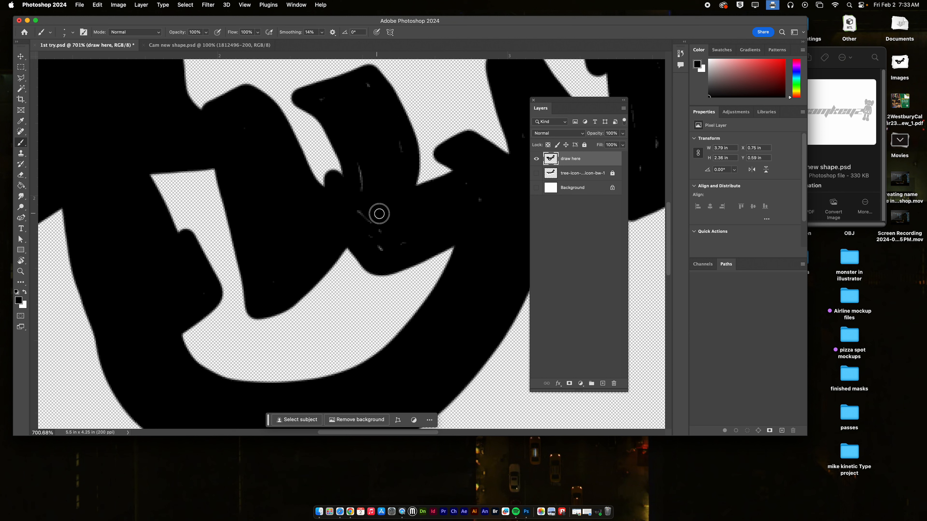
pyautogui.moveTo(380, 213)
pyautogui.mouseDown()
pyautogui.moveTo(385, 249)
pyautogui.moveTo(397, 254)
pyautogui.moveTo(415, 242)
pyautogui.mouseUp()
pyautogui.moveTo(357, 191)
pyautogui.mouseDown()
pyautogui.moveTo(364, 149)
pyautogui.moveTo(402, 151)
pyautogui.mouseUp()
pyautogui.moveTo(471, 172); pyautogui.dragTo(204, 244)
pyautogui.moveTo(192, 246)
pyautogui.mouseDown()
pyautogui.moveTo(184, 259)
pyautogui.moveTo(207, 263)
pyautogui.mouseUp()
pyautogui.moveTo(395, 213)
pyautogui.mouseDown()
pyautogui.moveTo(297, 277)
pyautogui.moveTo(246, 167)
pyautogui.moveTo(250, 175)
pyautogui.mouseUp()
pyautogui.moveTo(358, 171); pyautogui.dragTo(233, 228)
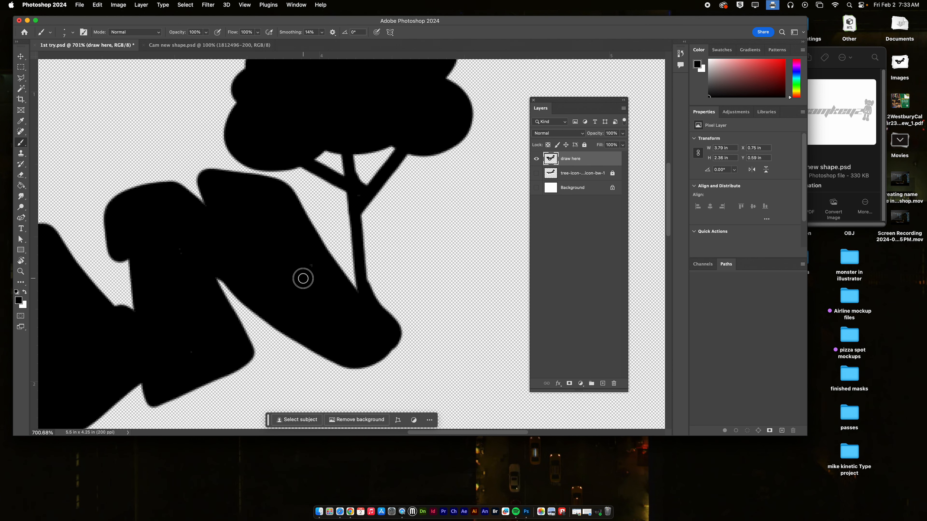
pyautogui.press('super+0')
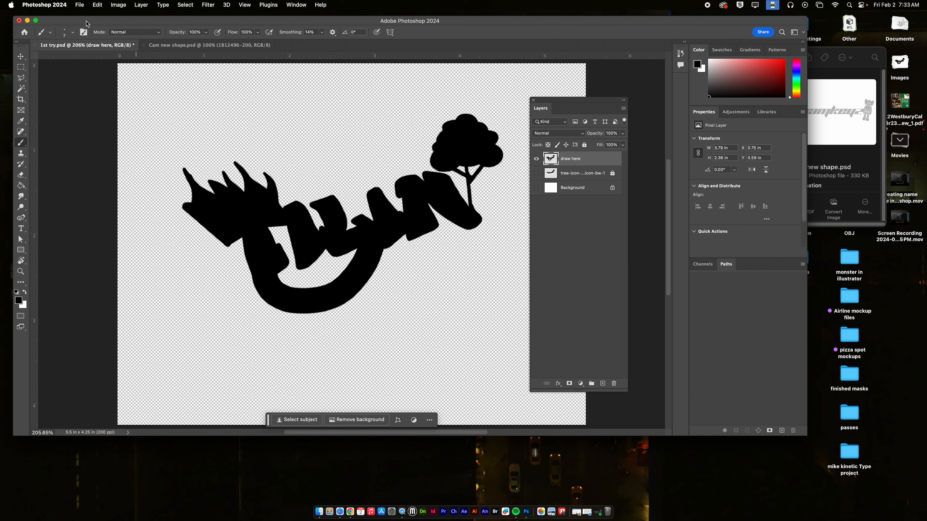
# Quick-export the artwork as a PNG to Downloads, naming the file with the nameplate's first name followed by "nameplate".
pyautogui.click(79, 5)
pyautogui.moveTo(117, 145)
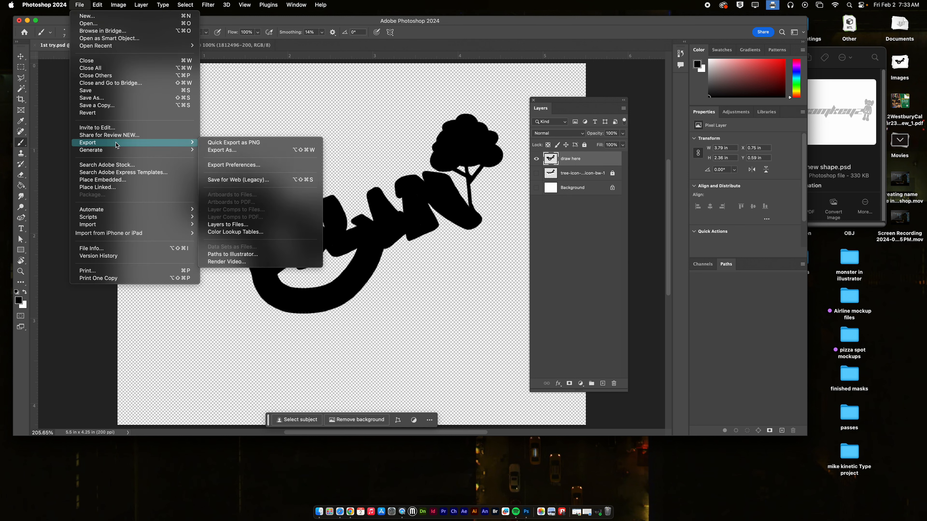
pyautogui.click(230, 143)
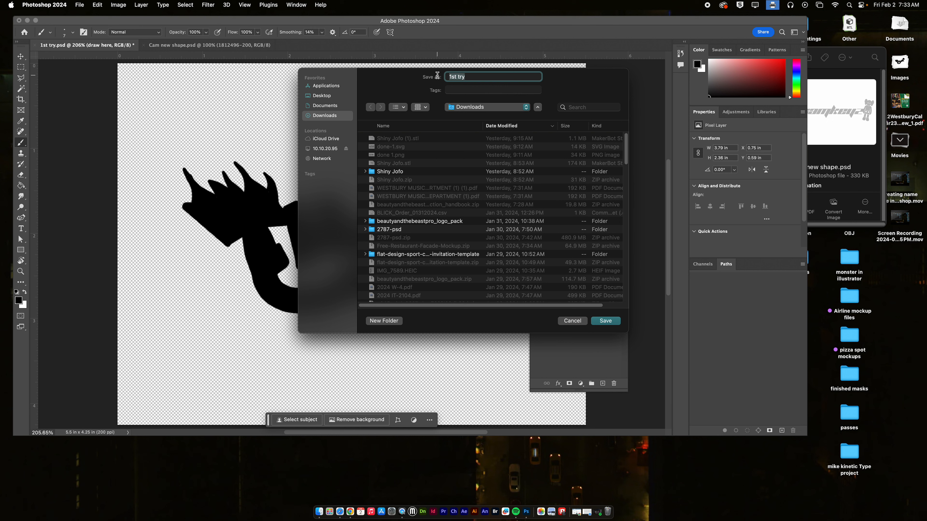
pyautogui.write('s')
pyautogui.press('BackSpace')
pyautogui.write('kevin nameplate')
pyautogui.click(606, 321)
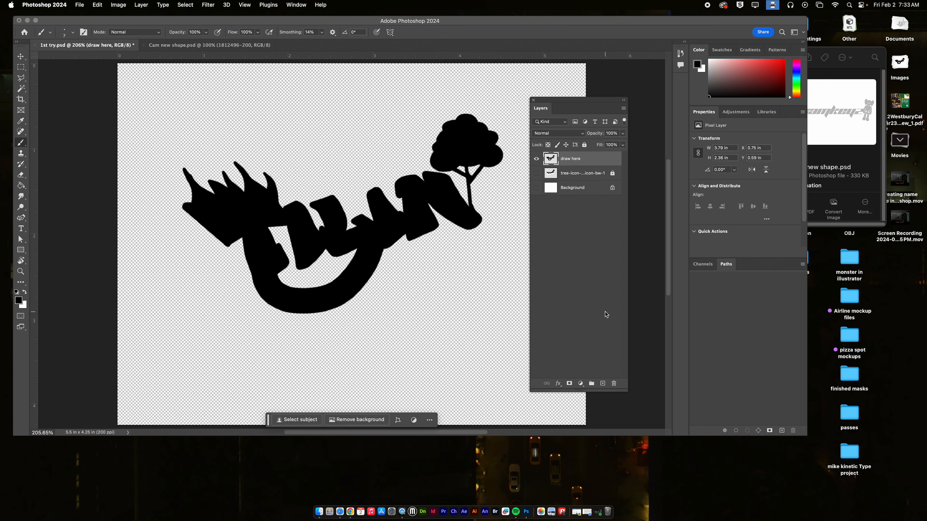
# Minimize the document window, switch to Finder and locate the exported nameplate PNG in the Downloads folder.
pyautogui.click(27, 20)
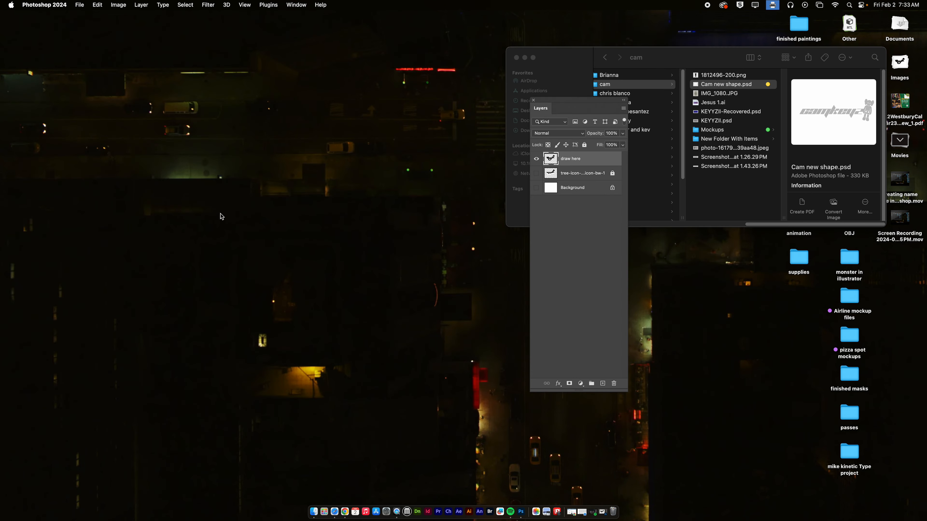
pyautogui.click(313, 511)
pyautogui.click(542, 124)
pyautogui.click(542, 128)
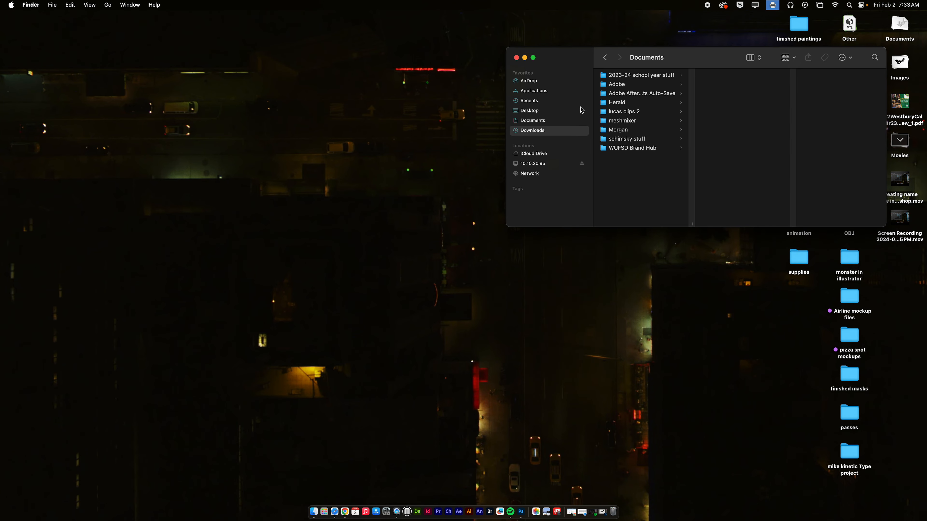
pyautogui.moveTo(689, 61); pyautogui.dragTo(394, 87)
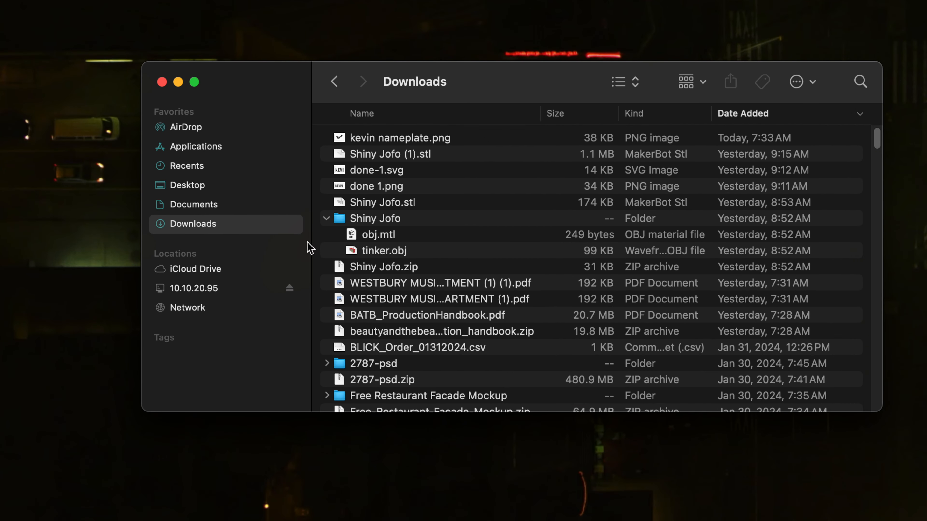
pyautogui.click(414, 140)
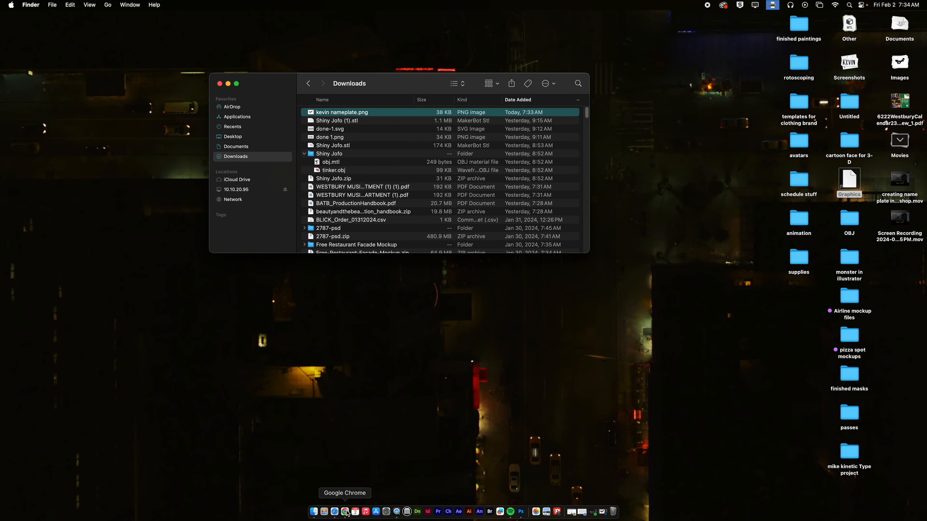
# Switch to Chrome and search the web for "svg" in a new tab.
pyautogui.click(345, 512)
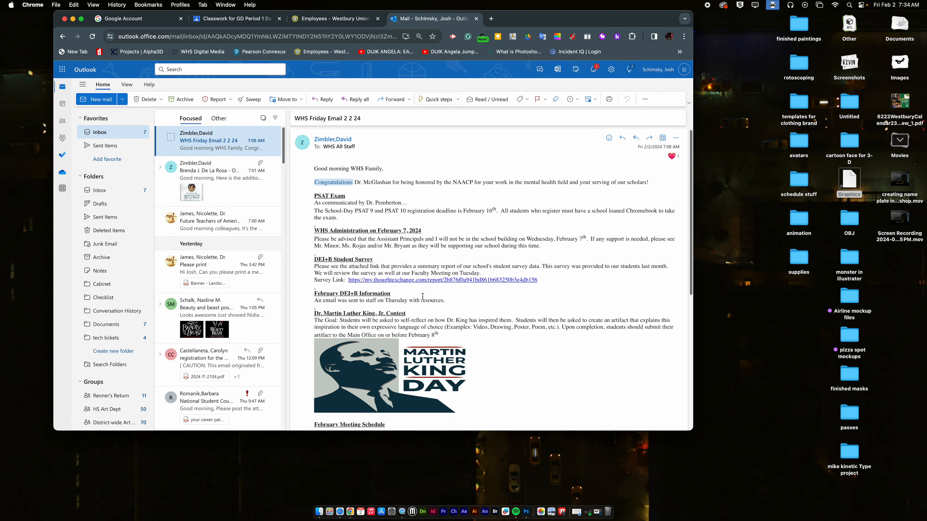
pyautogui.click(490, 19)
pyautogui.click(274, 40)
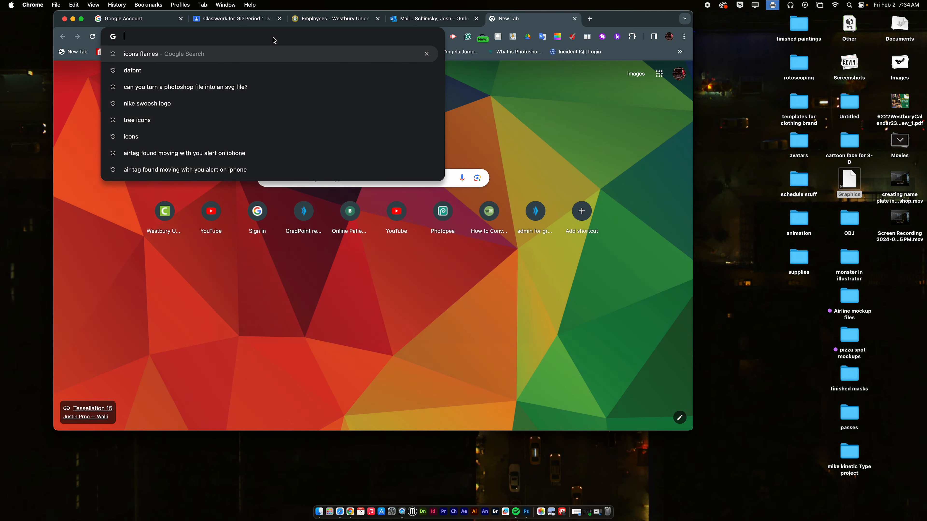
pyautogui.write('svg')
pyautogui.press('Return')
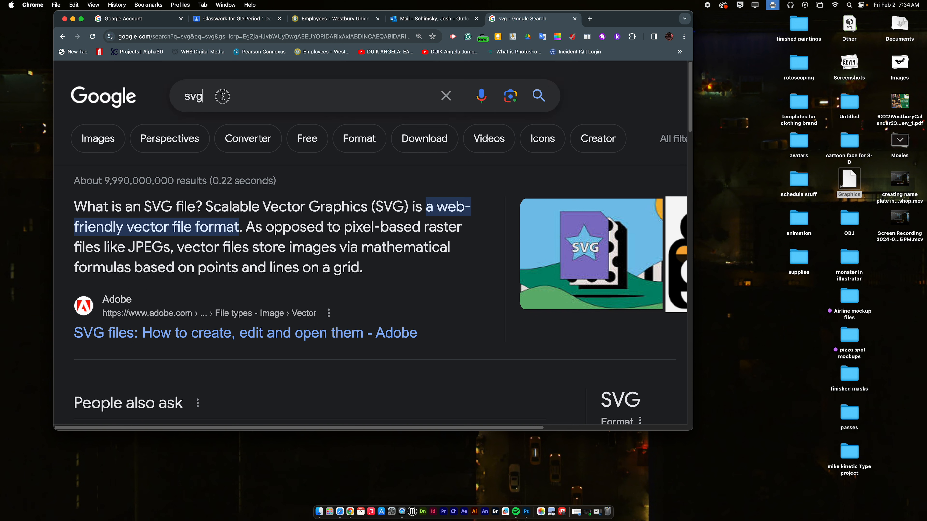
# Search for "convert png to svg" and open Convertio's PNG to SVG converter.
pyautogui.moveTo(223, 96); pyautogui.dragTo(182, 95)
pyautogui.write('co')
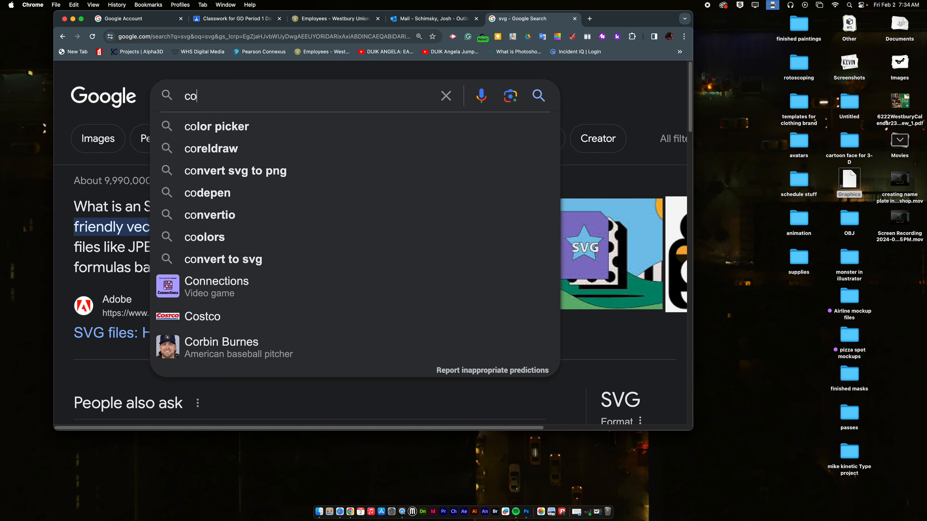
pyautogui.write('nvert png ')
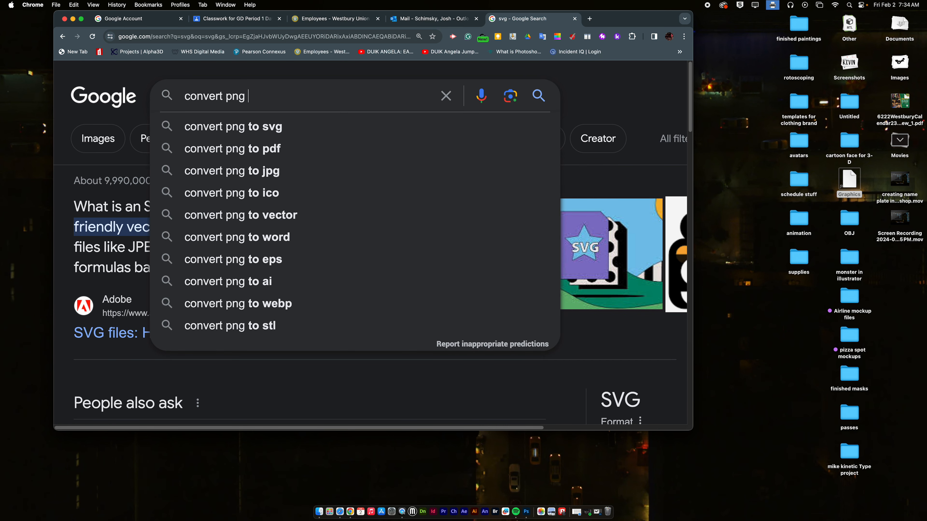
pyautogui.write('to svg')
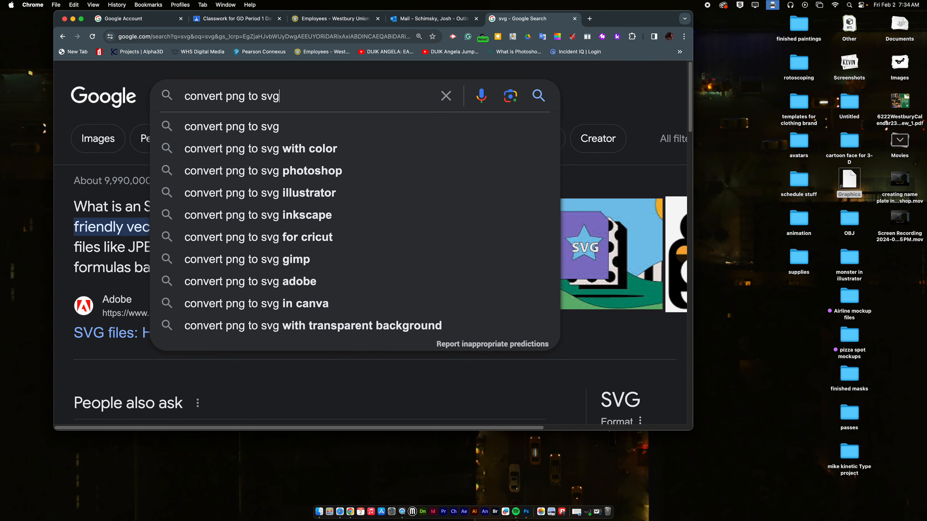
pyautogui.click(265, 135)
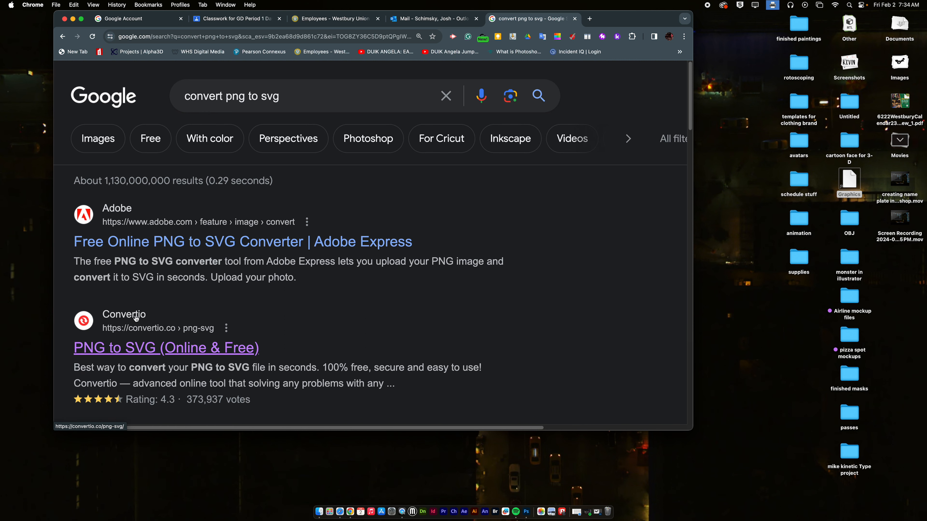
pyautogui.click(143, 346)
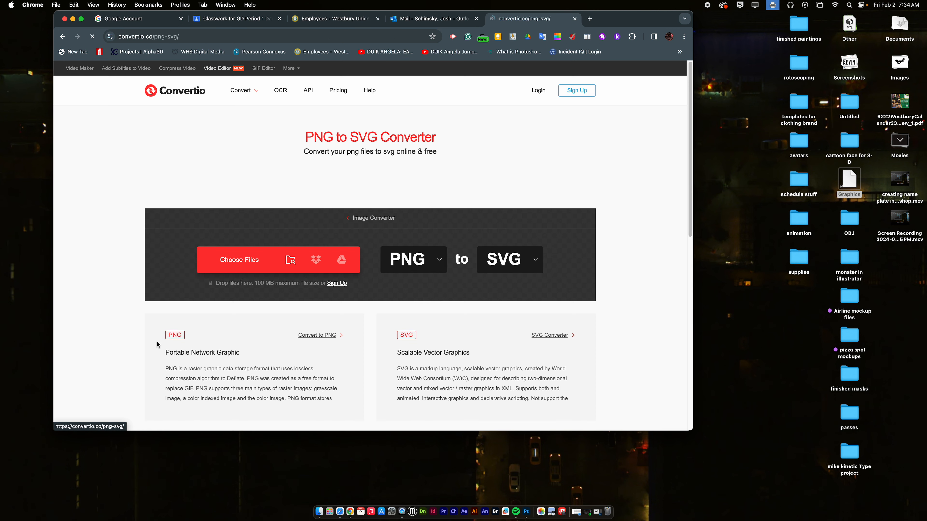
# Copy the converter page's address and open the Classwork page of the Video Production Period 8 class in Google Classroom.
pyautogui.click(220, 33)
pyautogui.press('super+c')
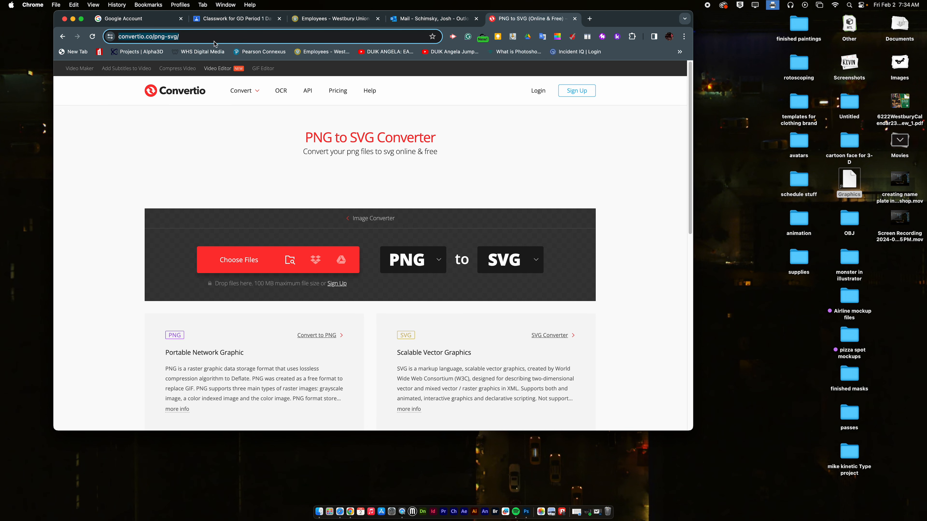
pyautogui.click(257, 18)
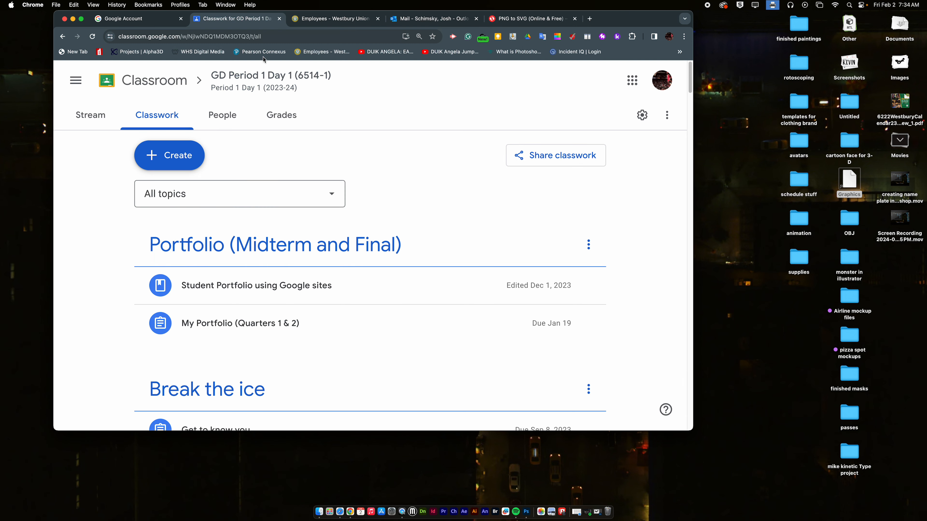
pyautogui.click(75, 80)
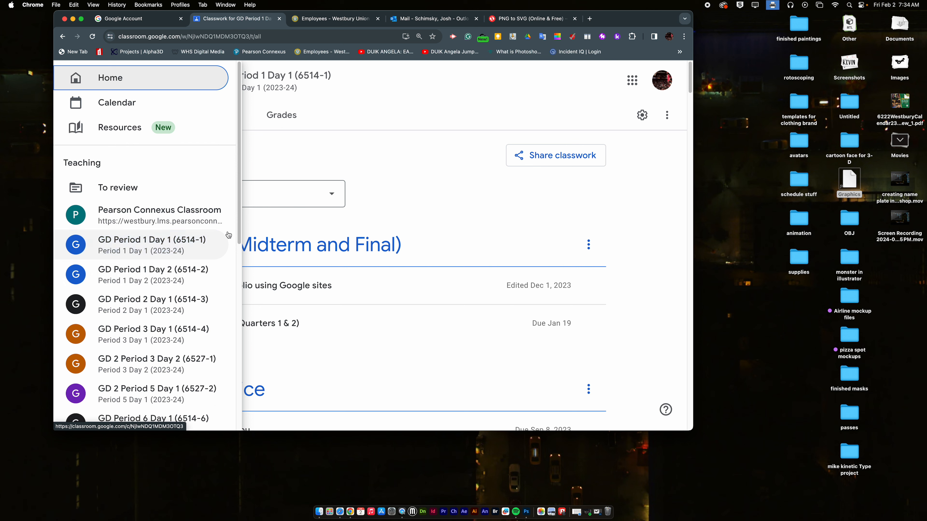
pyautogui.scroll(-10, 238, 220)
pyautogui.click(199, 284)
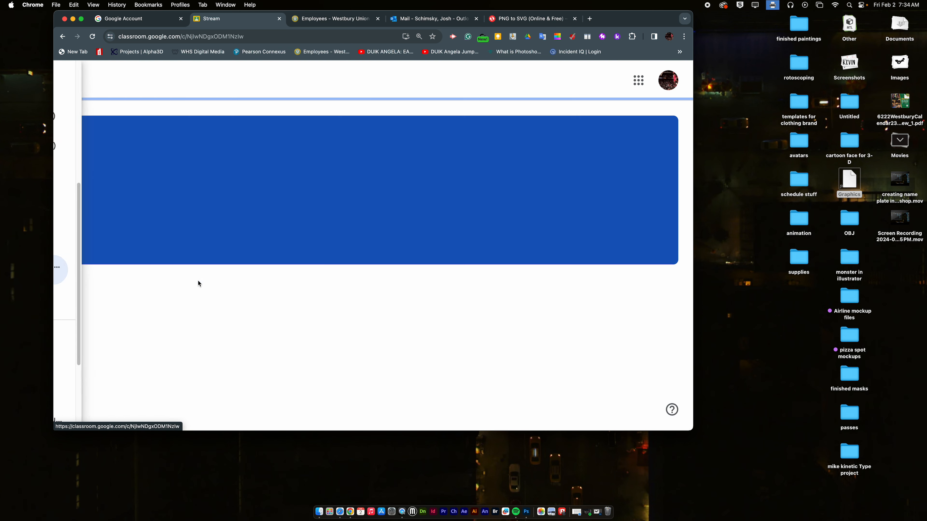
pyautogui.click(157, 115)
# Find the "Part 10 - Character in Adobe Dimension" assignment and open it for editing.
pyautogui.scroll(-20, 416, 340)
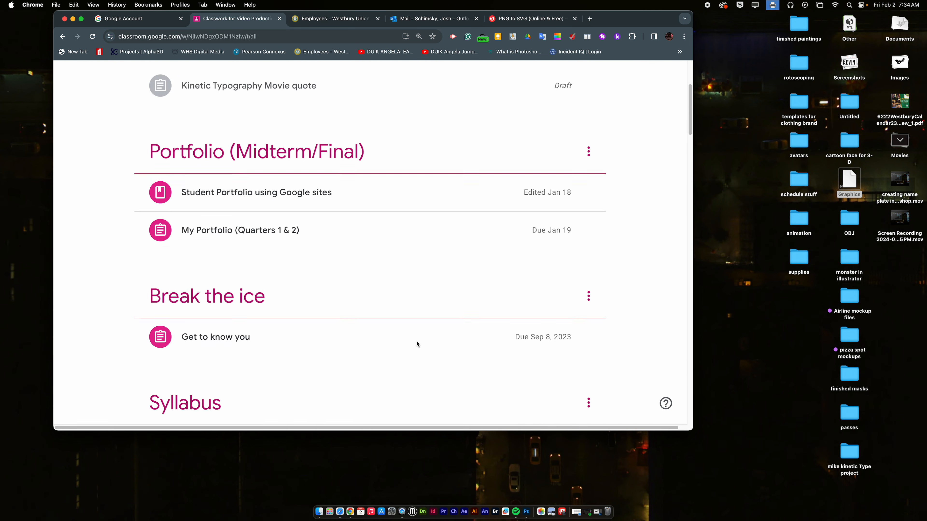
pyautogui.scroll(-20, 416, 341)
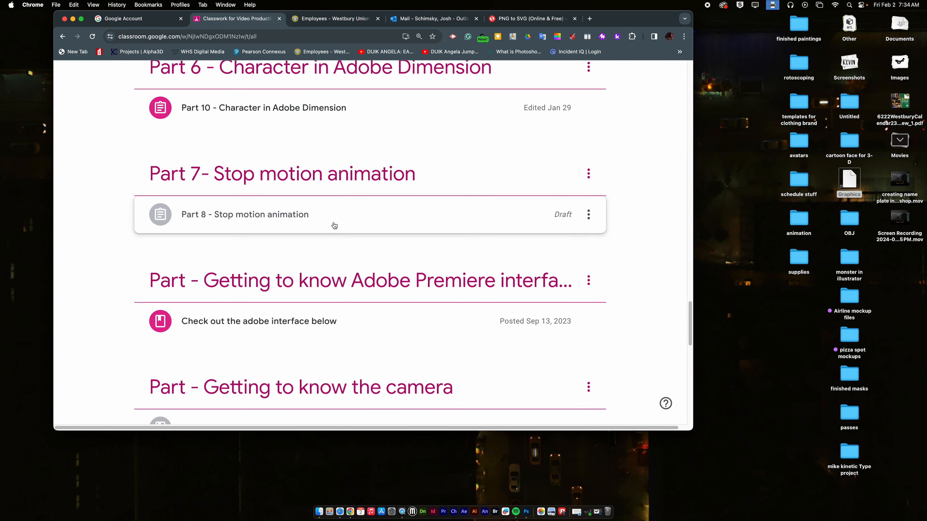
pyautogui.scroll(3, 339, 238)
pyautogui.scroll(3, 350, 245)
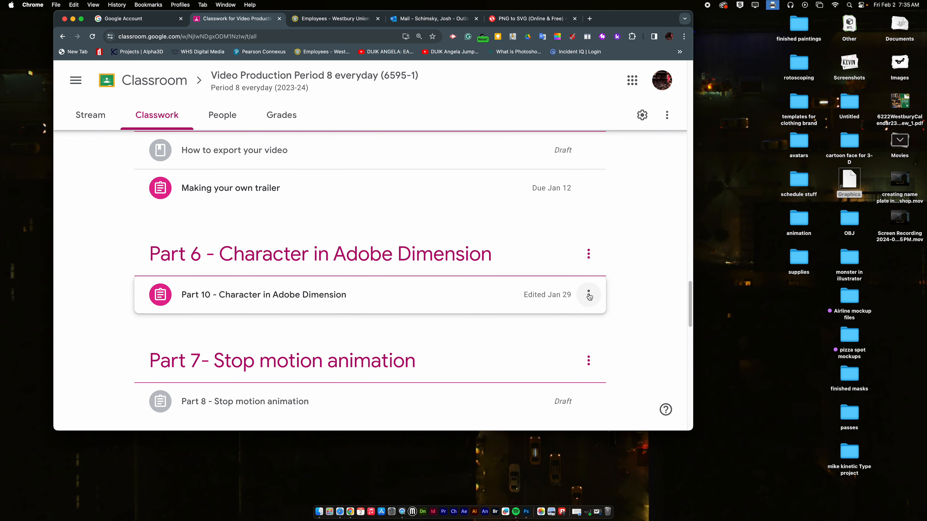
pyautogui.click(589, 295)
pyautogui.click(554, 316)
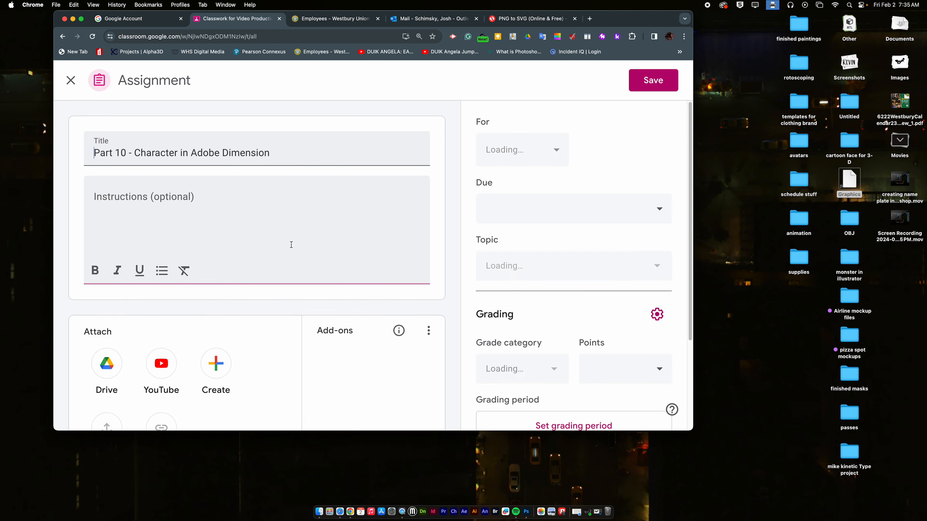
# Attach the copied Convertio address to the assignment as a link.
pyautogui.scroll(-5, 321, 347)
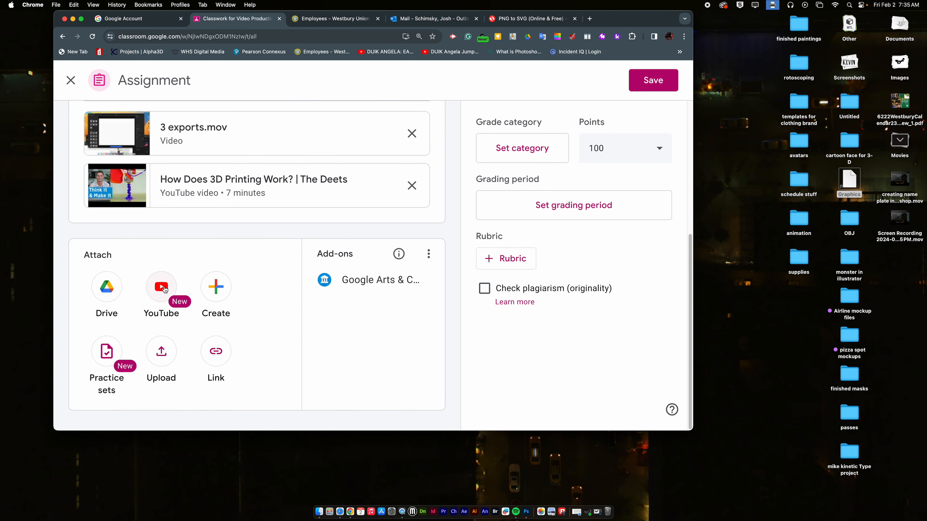
pyautogui.click(162, 289)
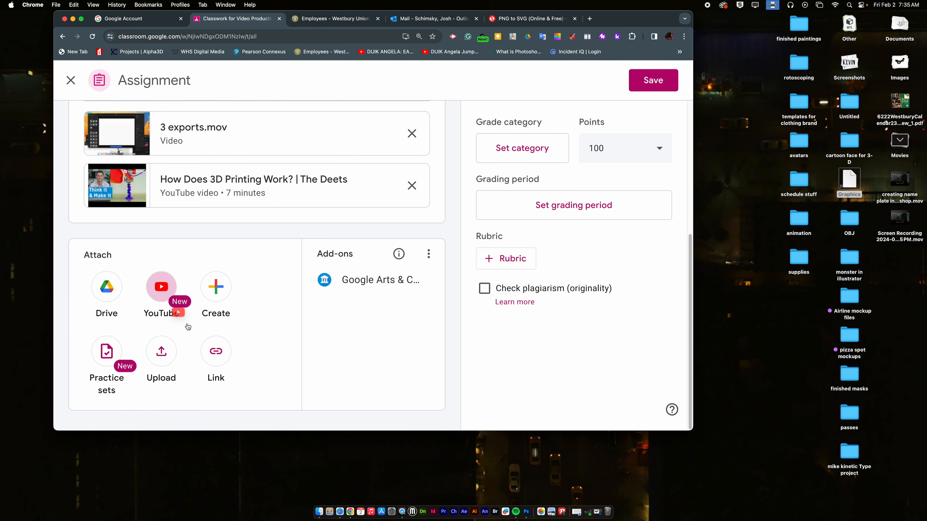
pyautogui.click(223, 354)
pyautogui.press('super+v')
pyautogui.click(424, 294)
# Change the assignment title to "Part 10 - Character in Tinkercad" and save the assignment.
pyautogui.scroll(6, 472, 190)
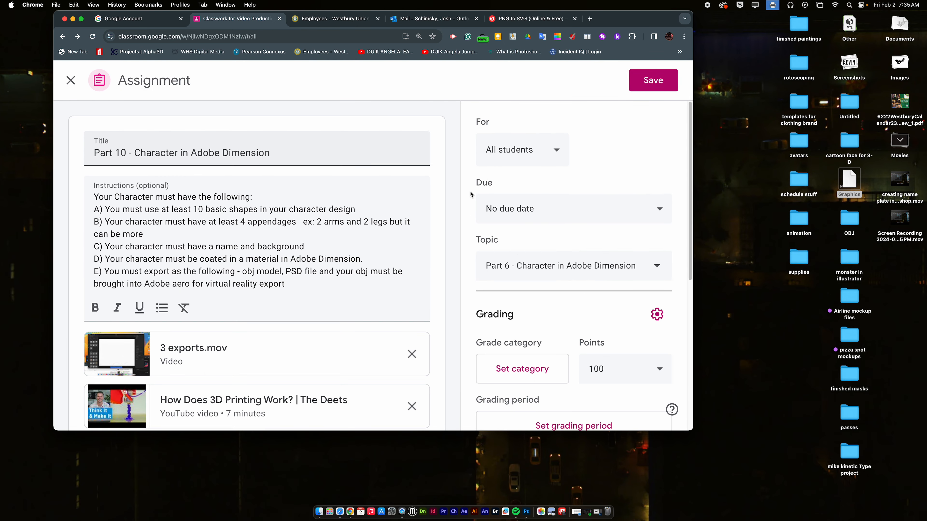
pyautogui.click(265, 154)
pyautogui.moveTo(265, 154); pyautogui.dragTo(191, 156)
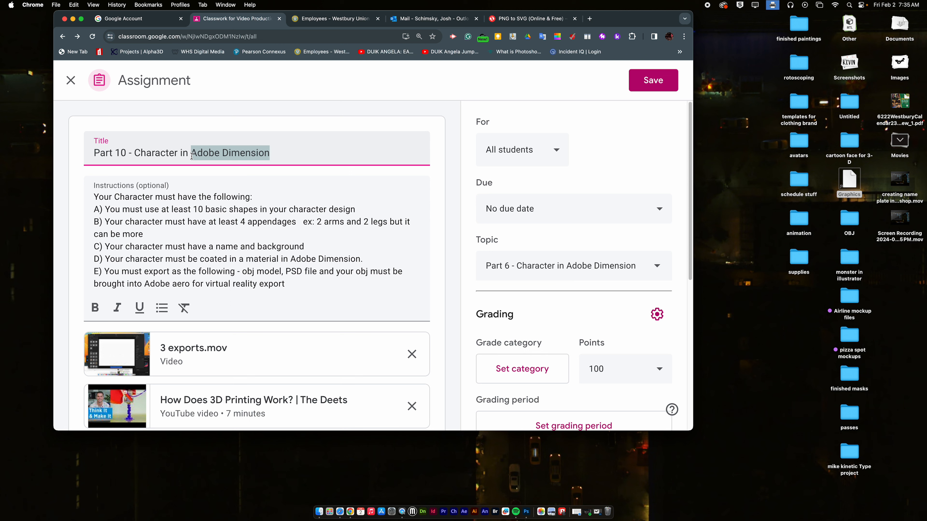
pyautogui.write('Tinkerca')
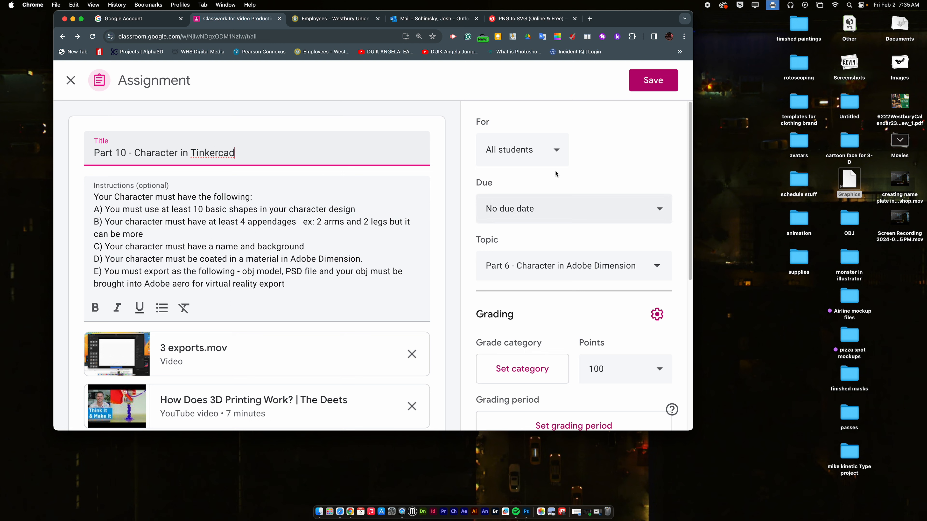
pyautogui.click(632, 90)
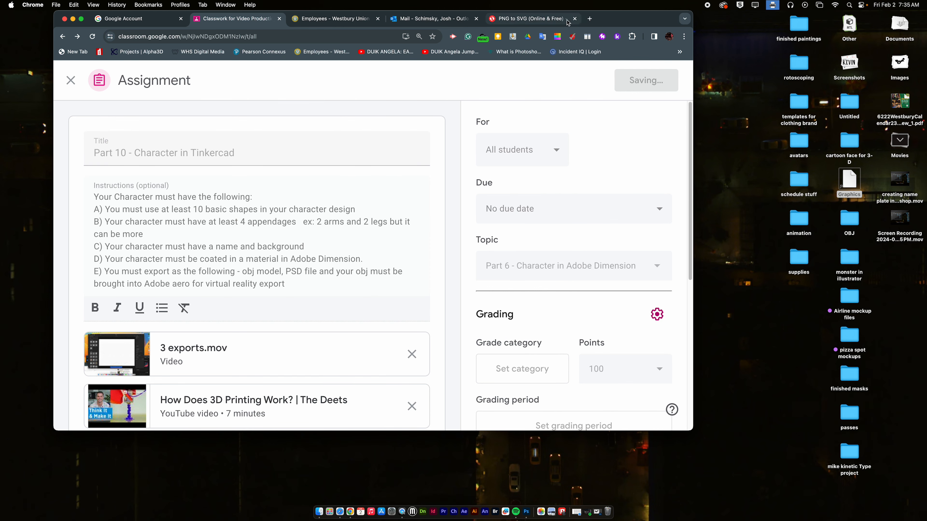
# Open the Tinkercad designs dashboard in a new browser tab.
pyautogui.click(589, 19)
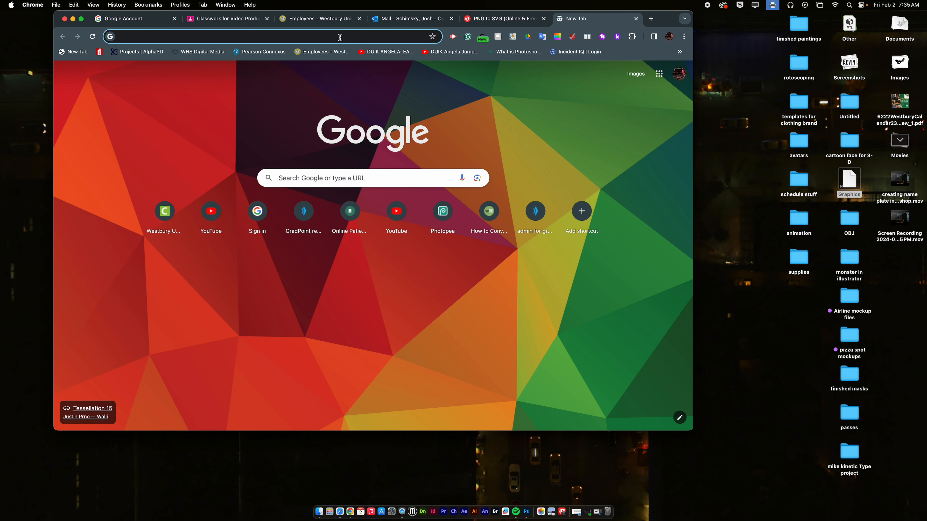
pyautogui.click(330, 36)
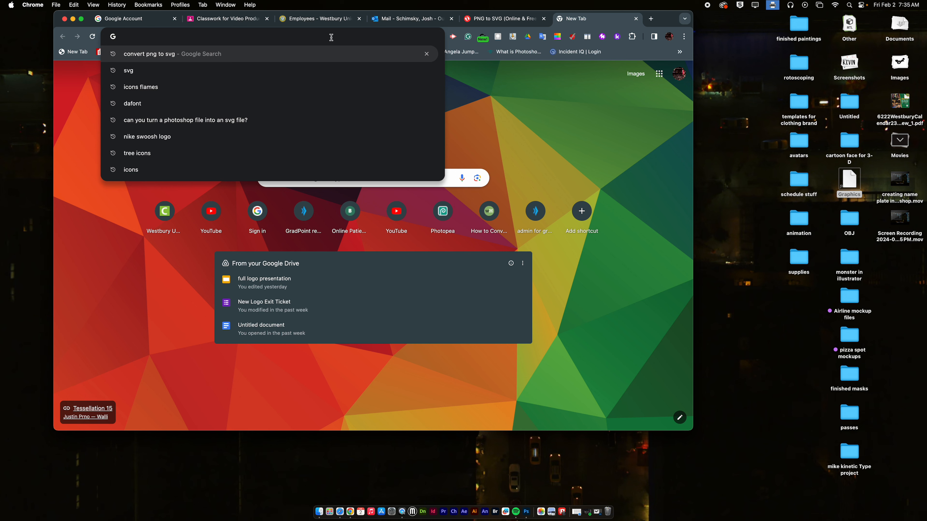
pyautogui.write('Tinkercad.com/dashboard?type=tinkercad&collection=designs')
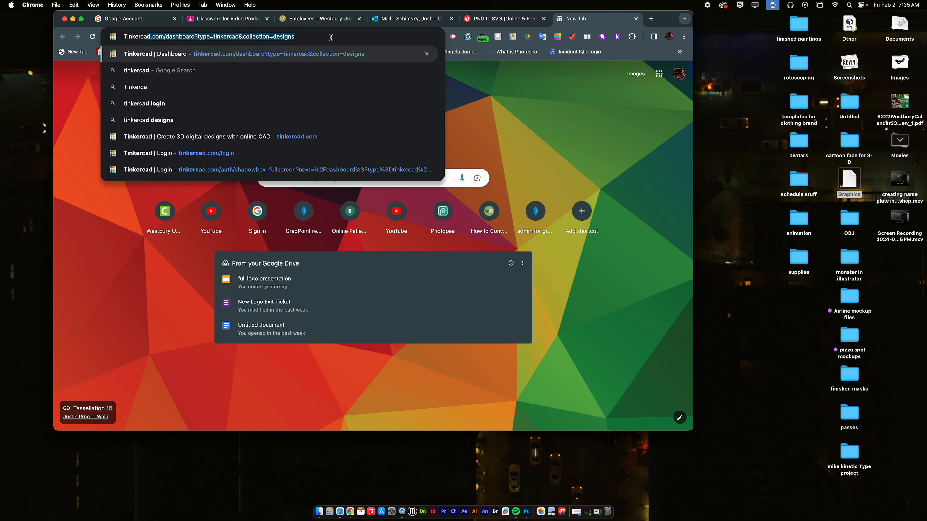
pyautogui.press('Return')
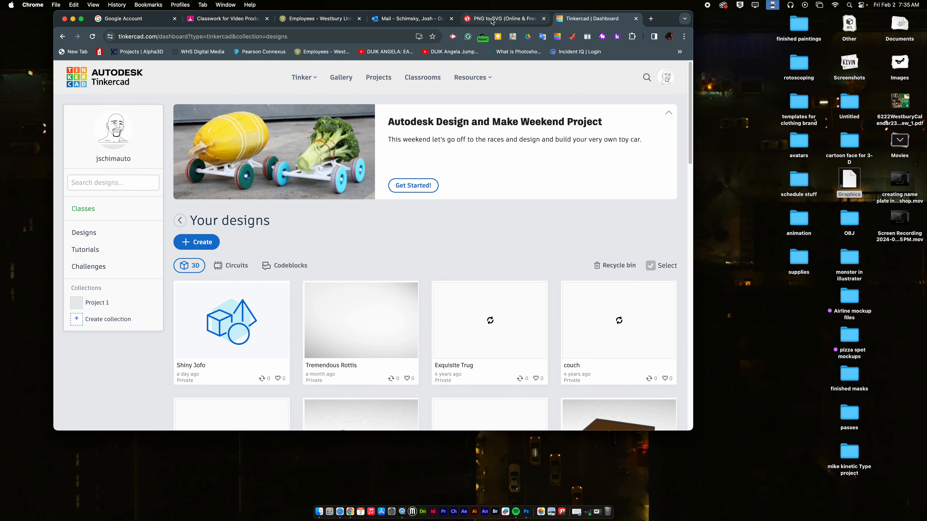
# Go back from the Convertio page to the "convert png to svg" search results and reopen the PNG to SVG converter.
pyautogui.click(492, 22)
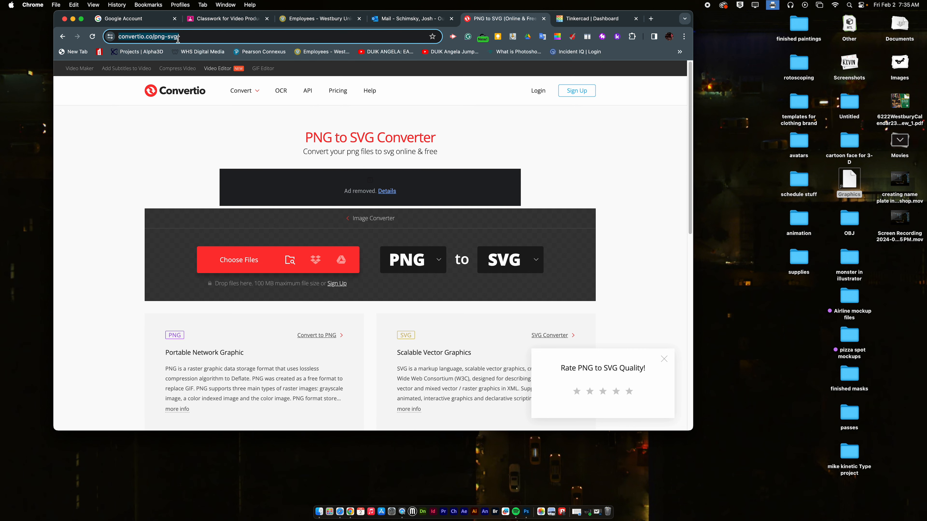
pyautogui.click(62, 36)
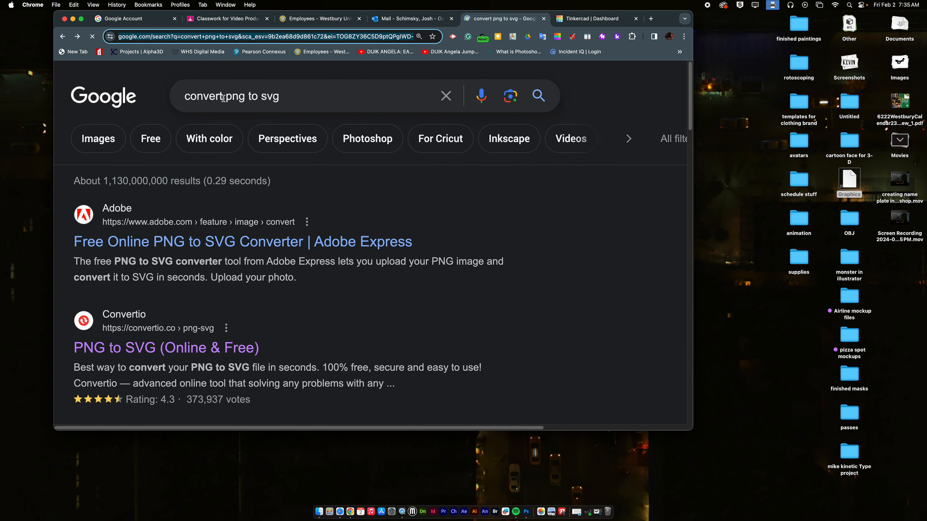
pyautogui.click(206, 346)
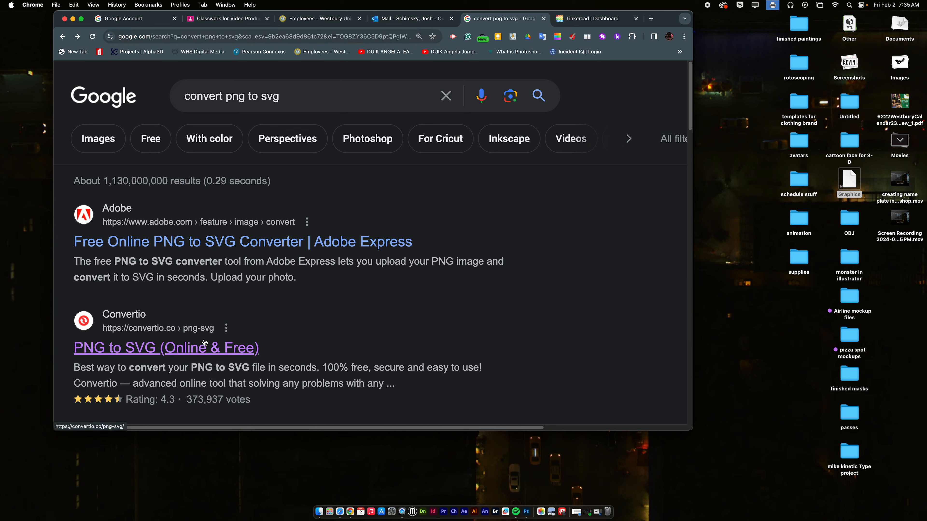
# Log out of Tinkercad and sign back in as an educator with the Google account.
pyautogui.click(593, 20)
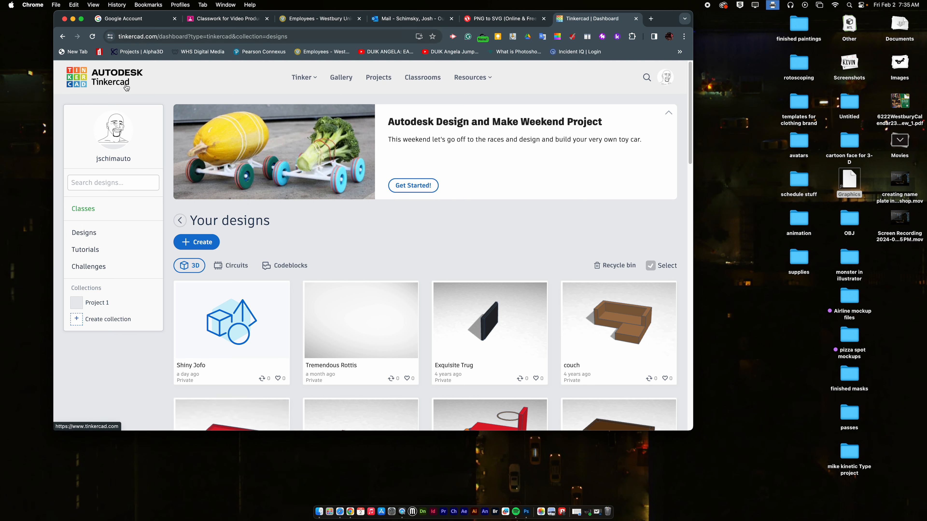
pyautogui.click(666, 81)
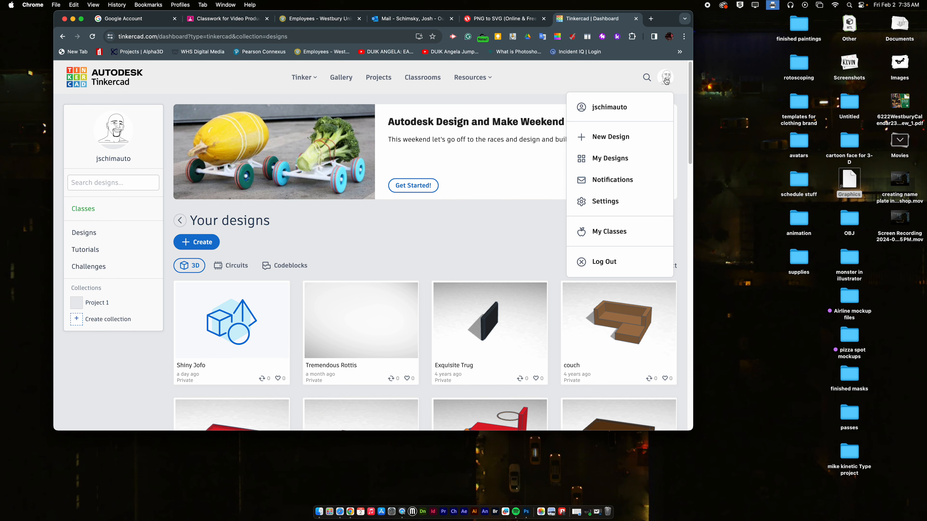
pyautogui.click(612, 263)
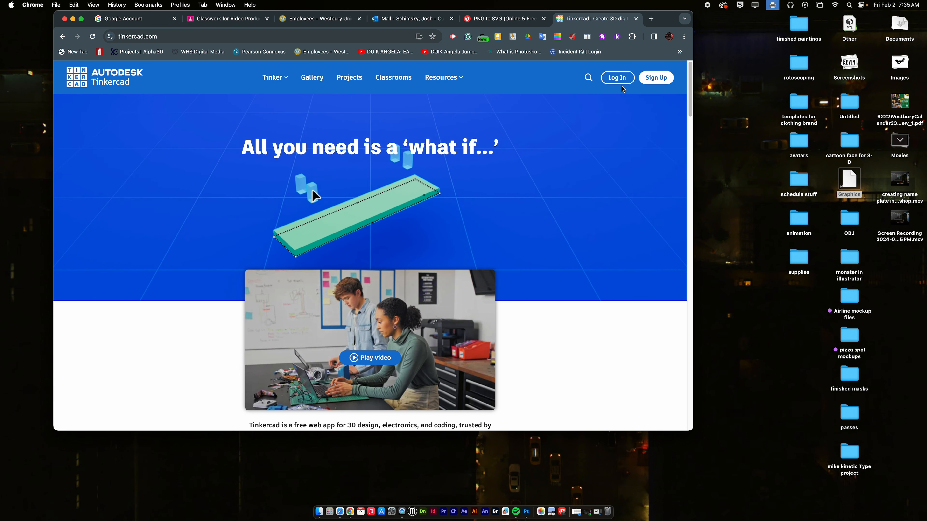
pyautogui.click(617, 77)
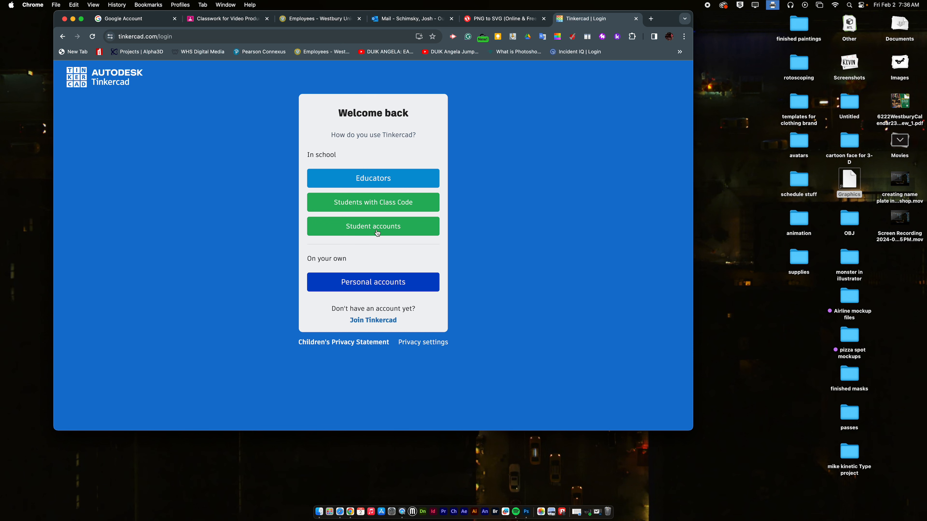
pyautogui.click(381, 187)
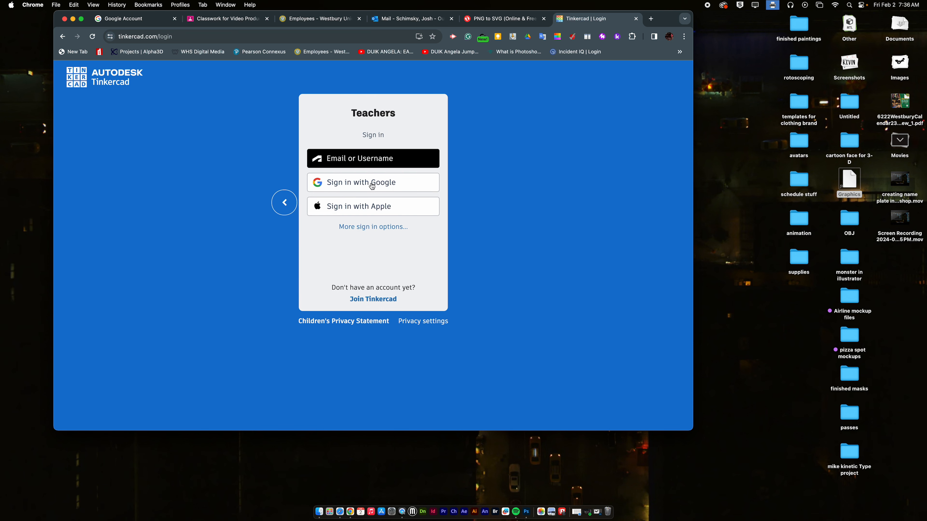
pyautogui.click(372, 183)
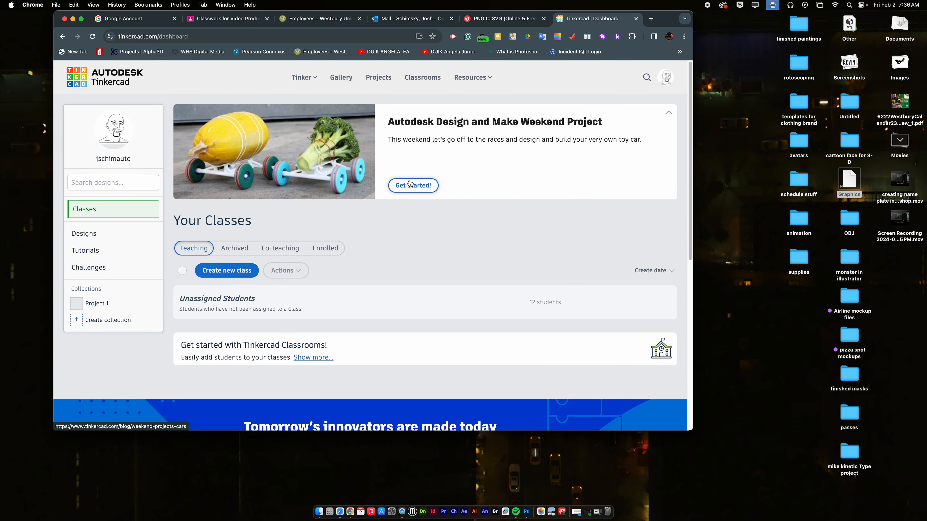
# Upload the nameplate PNG from the Downloads folder to Convertio and convert it to SVG.
pyautogui.click(499, 23)
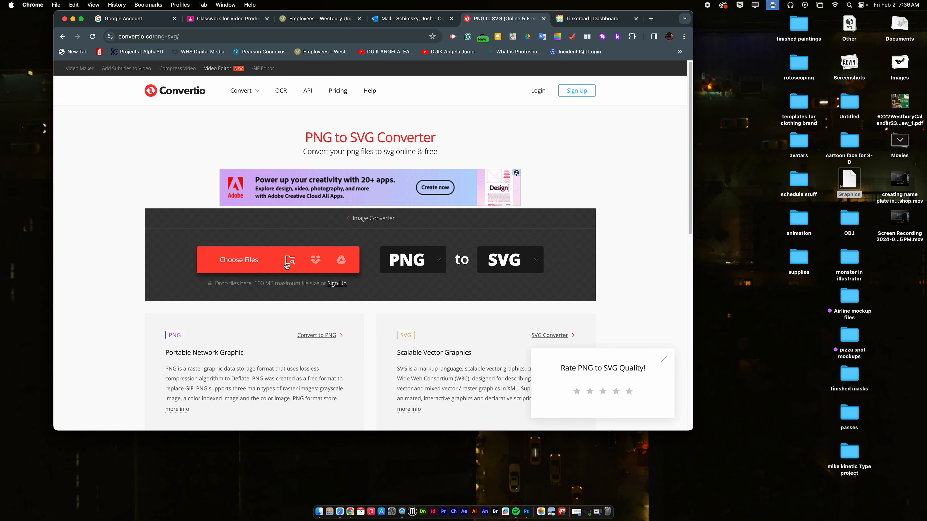
pyautogui.click(250, 260)
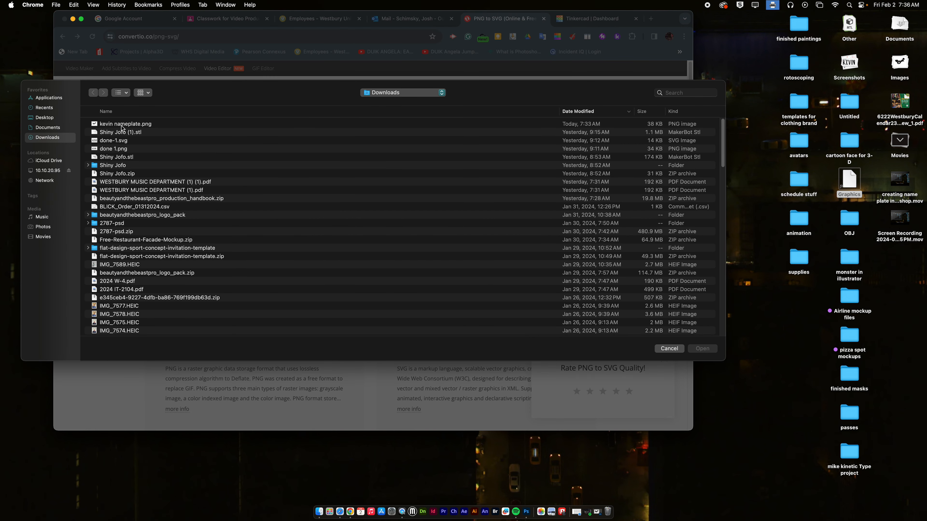
pyautogui.click(129, 124)
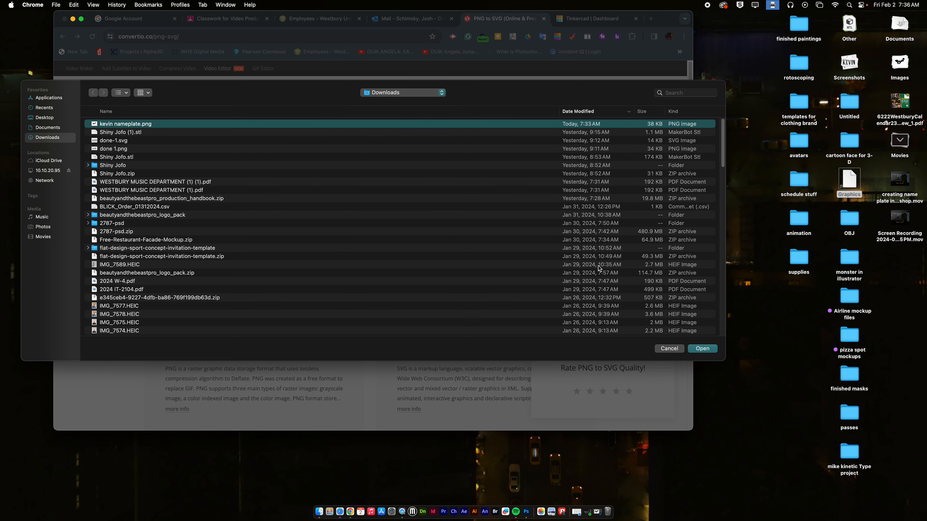
pyautogui.click(701, 349)
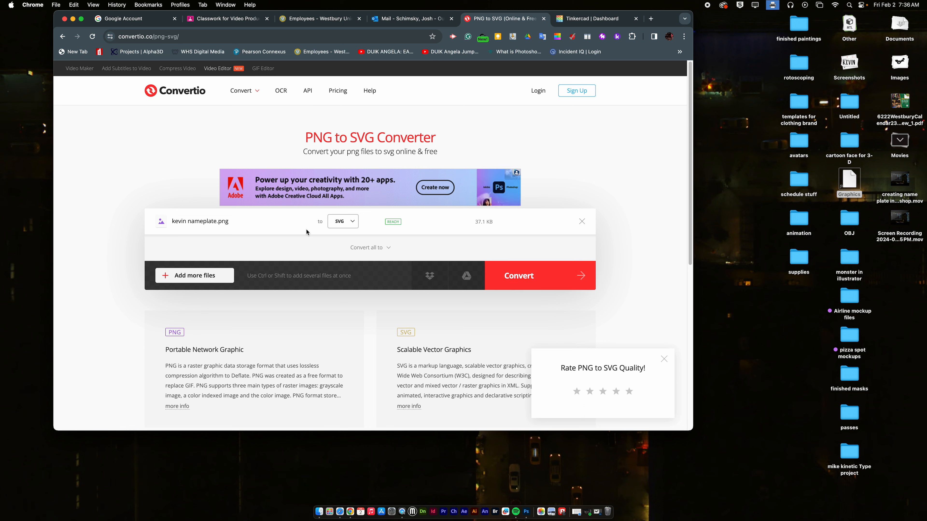
pyautogui.click(538, 280)
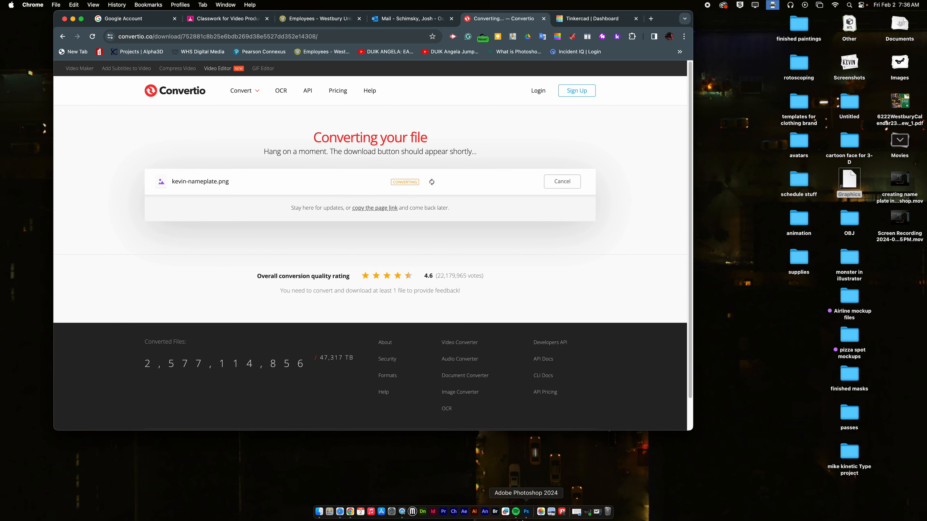
# Switch to Photoshop and add a new layer named "draw here" above the logo layer in Cam new shape.psd.
pyautogui.click(526, 512)
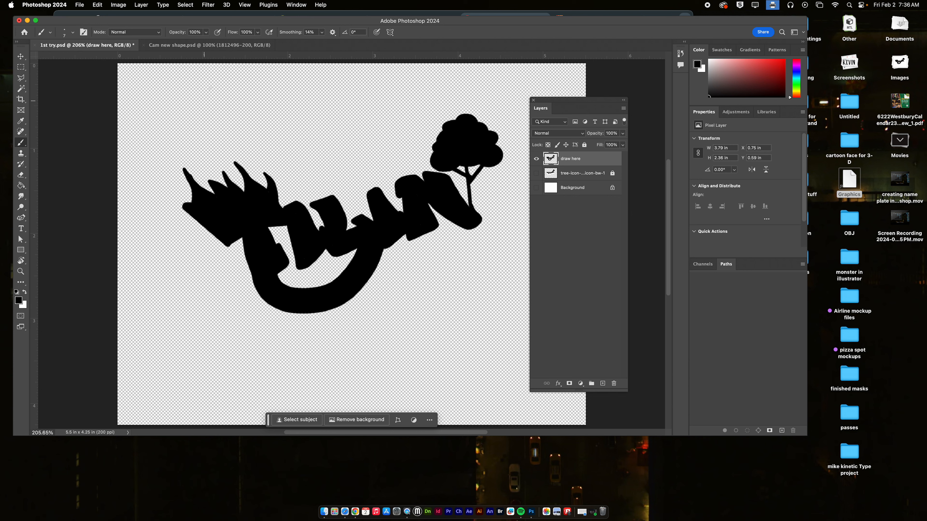
pyautogui.click(197, 46)
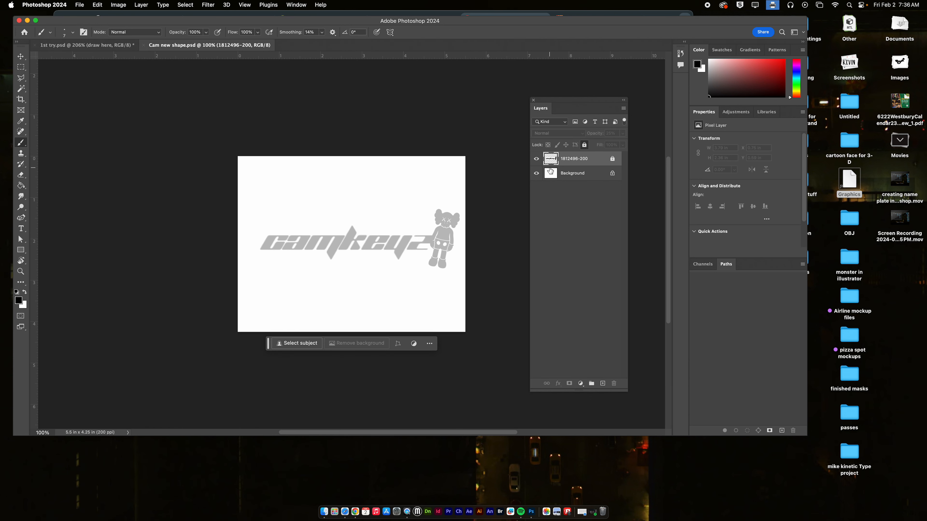
pyautogui.click(602, 383)
pyautogui.click(570, 162)
pyautogui.doubleClick(571, 162)
pyautogui.write('fd')
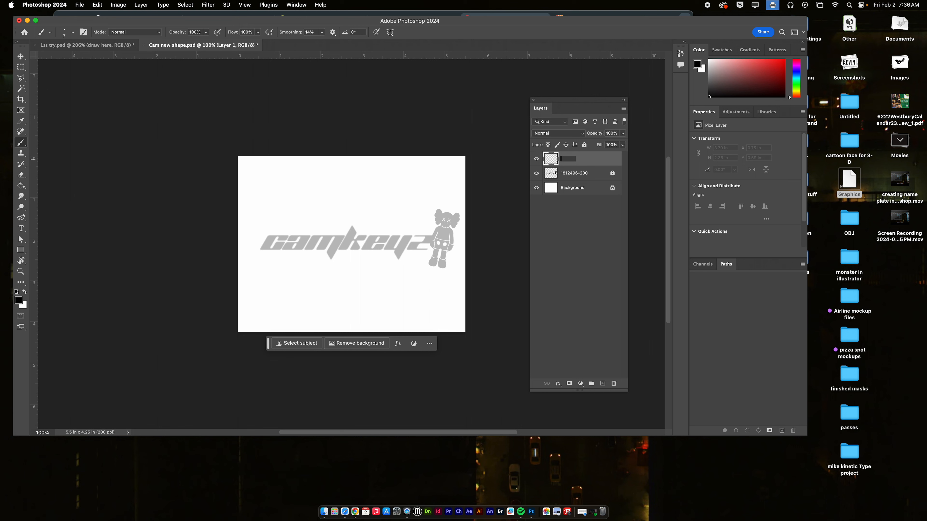
pyautogui.write('aw here')
pyautogui.press('Return')
# Try a short brush stroke over the logo lettering on the new layer, and return to the Convertio page in Chrome.
pyautogui.scroll(5, 324, 271)
pyautogui.moveTo(346, 228)
pyautogui.mouseDown()
pyautogui.moveTo(335, 248)
pyautogui.moveTo(357, 232)
pyautogui.moveTo(353, 247)
pyautogui.moveTo(348, 221)
pyautogui.moveTo(358, 241)
pyautogui.moveTo(340, 262)
pyautogui.mouseUp()
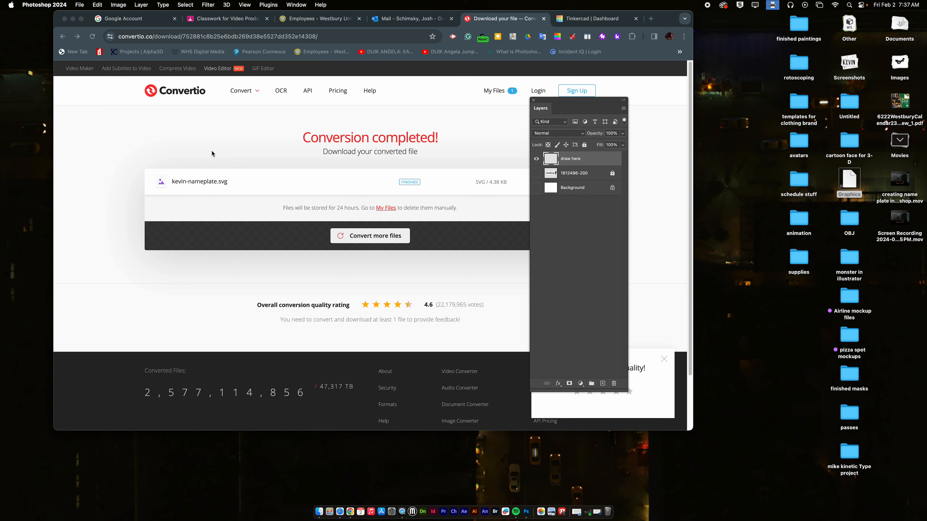
pyautogui.click(213, 154)
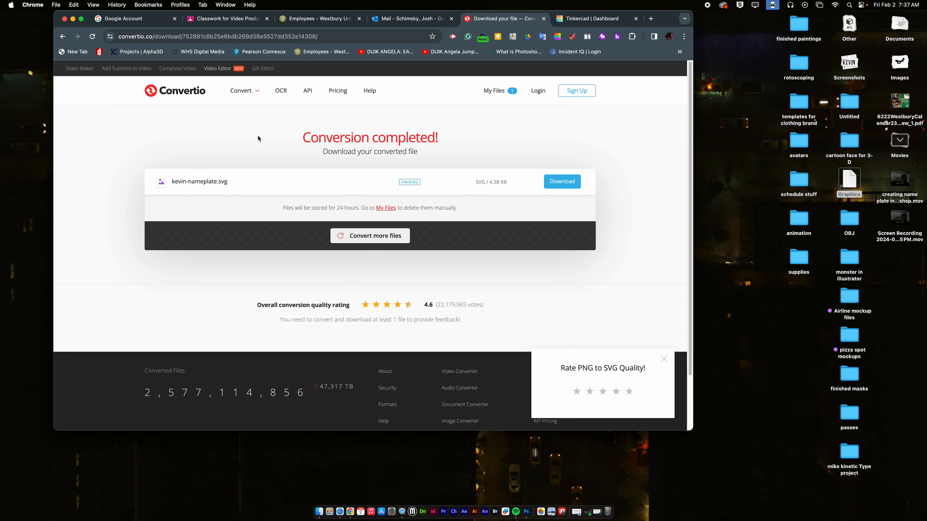